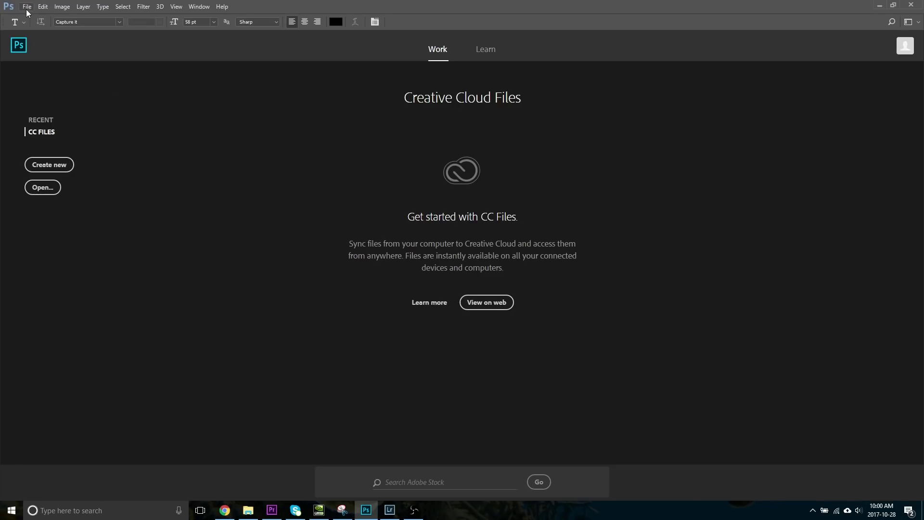
# In File Handling's Camera Raw preferences, set JPEG handling to 'Automatically open all supported JPEGs'
pyautogui.click(27, 7)
pyautogui.moveTo(43, 7)
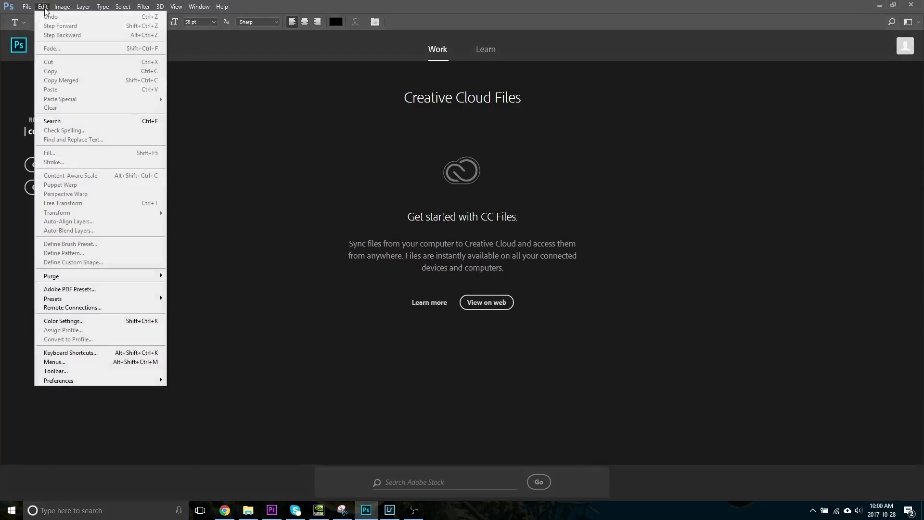
pyautogui.moveTo(77, 382)
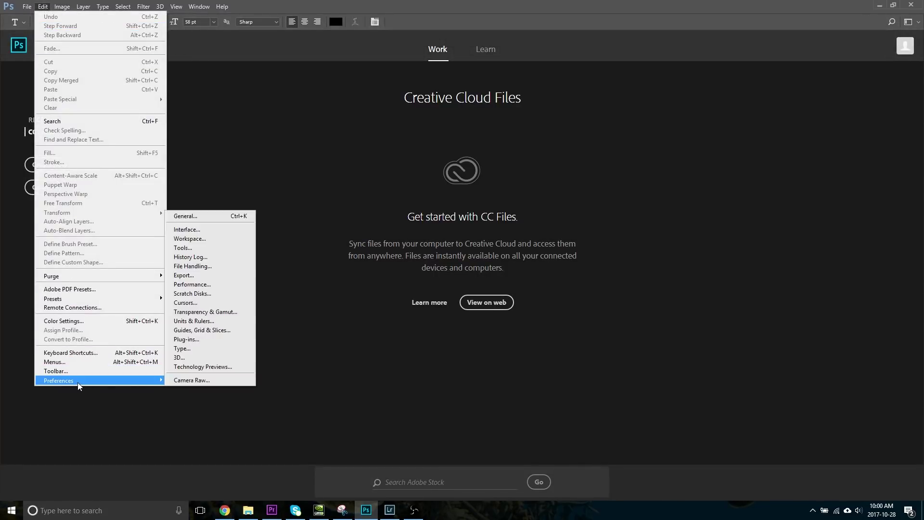
pyautogui.click(203, 268)
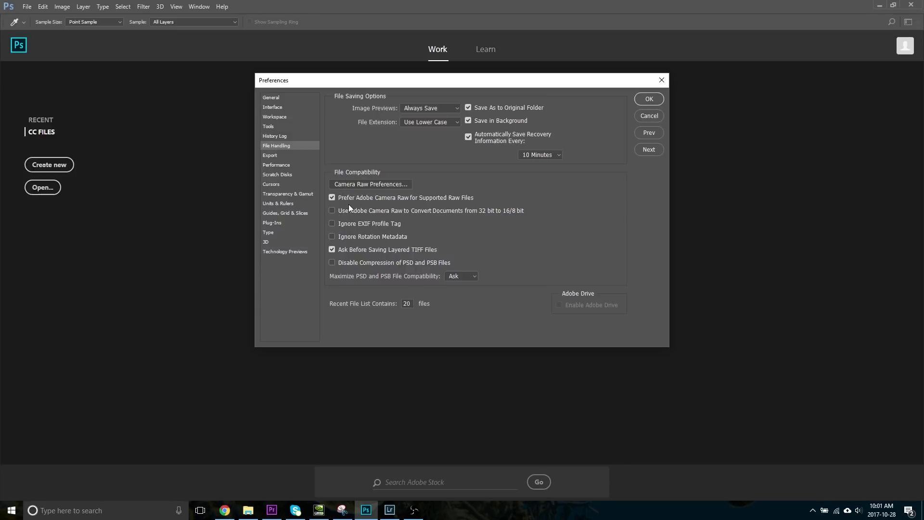
pyautogui.click(374, 184)
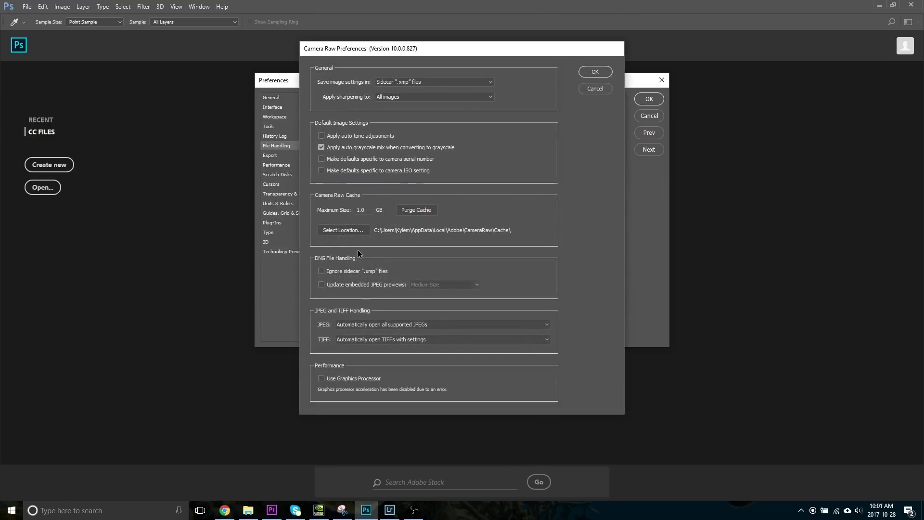
pyautogui.click(348, 324)
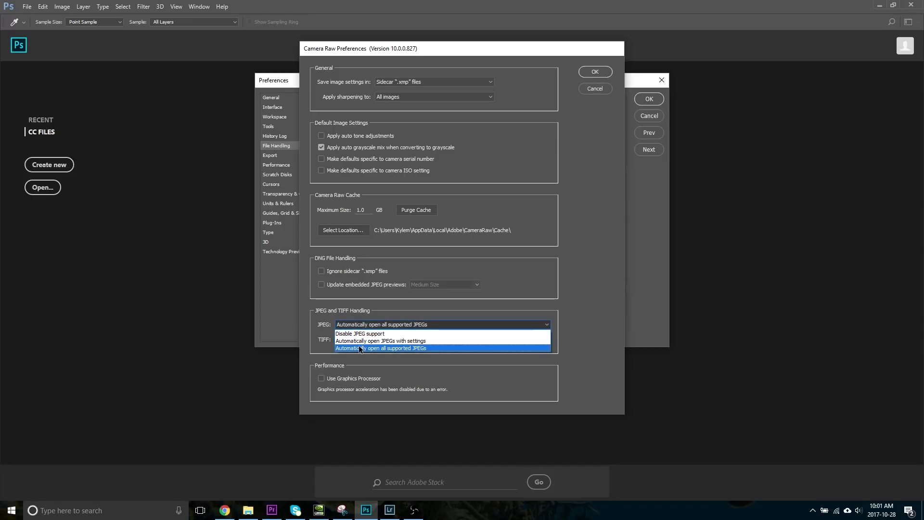
pyautogui.click(359, 348)
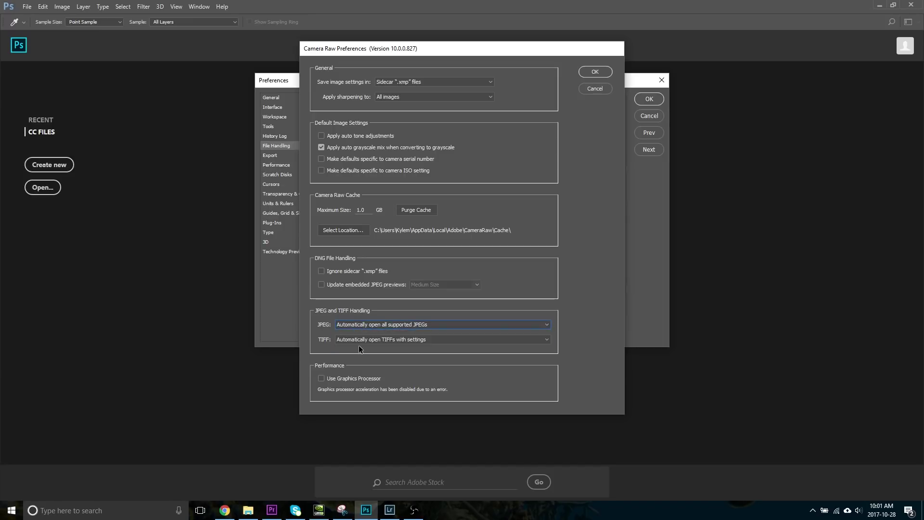
pyautogui.click(595, 73)
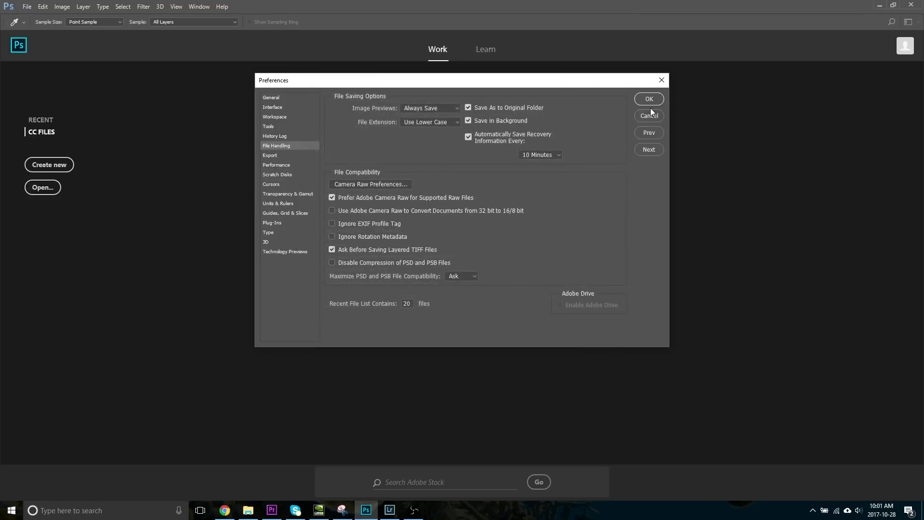
pyautogui.click(651, 100)
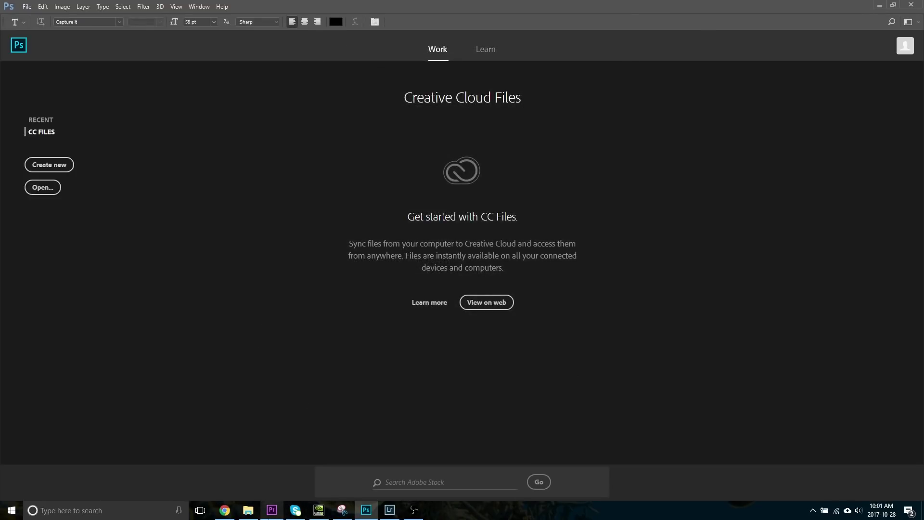
# Drag GOPR8778.JPG from the Fish Eye folder onto Photoshop to open it in Camera Raw
pyautogui.click(248, 510)
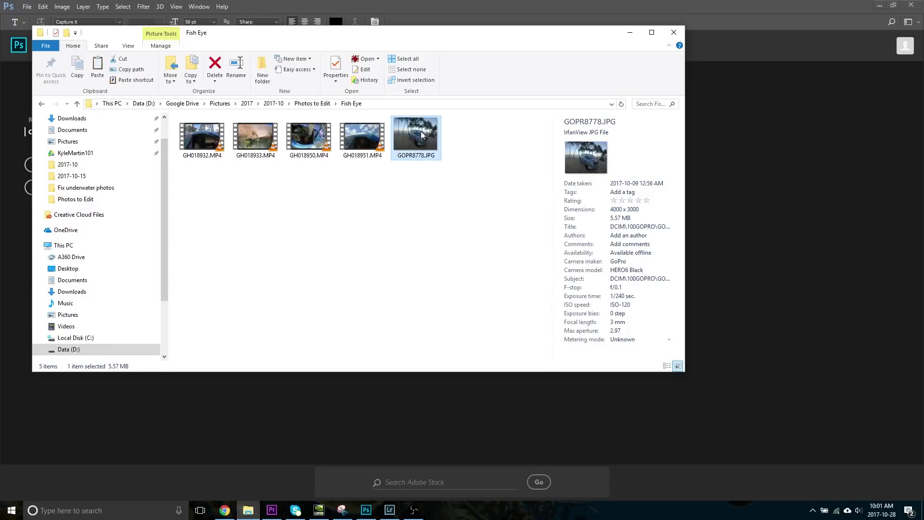
pyautogui.moveTo(422, 135); pyautogui.dragTo(793, 272)
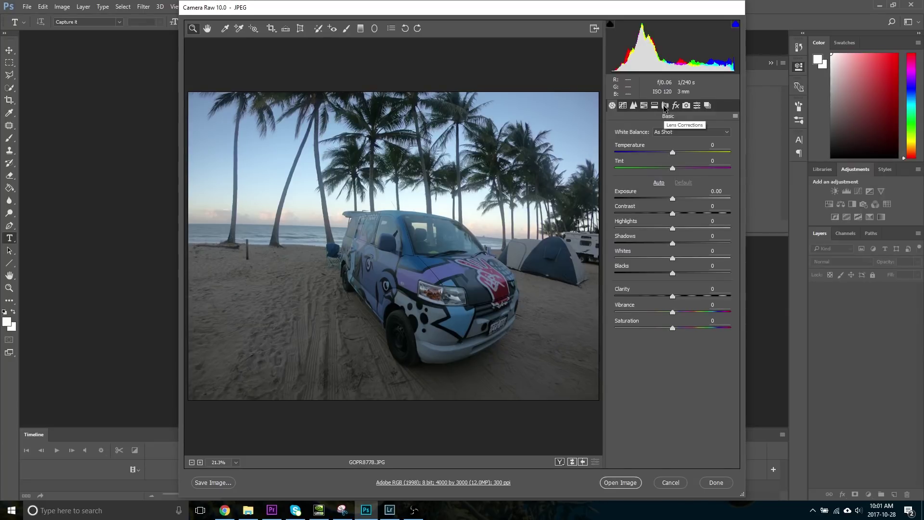
# Enable profile corrections using the GoPro HERO5 Black – Wide FOV lens profile
pyautogui.click(665, 105)
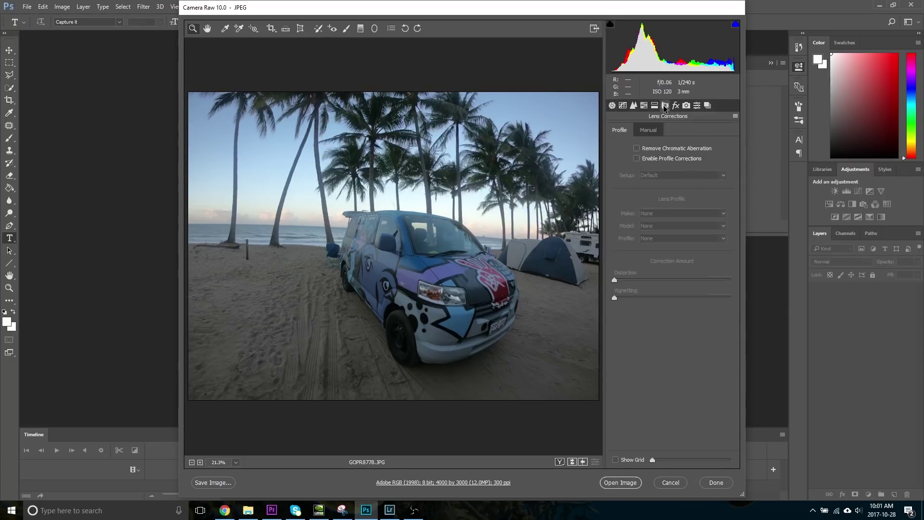
pyautogui.click(658, 161)
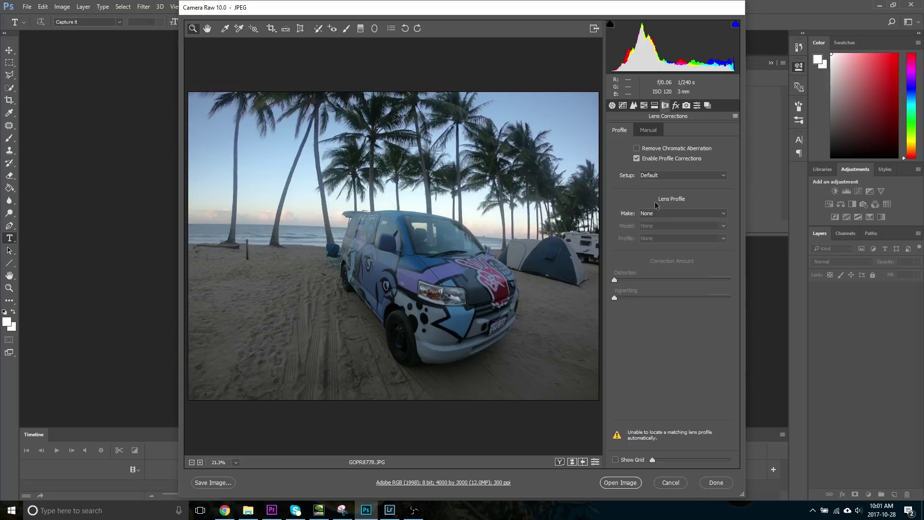
pyautogui.click(646, 216)
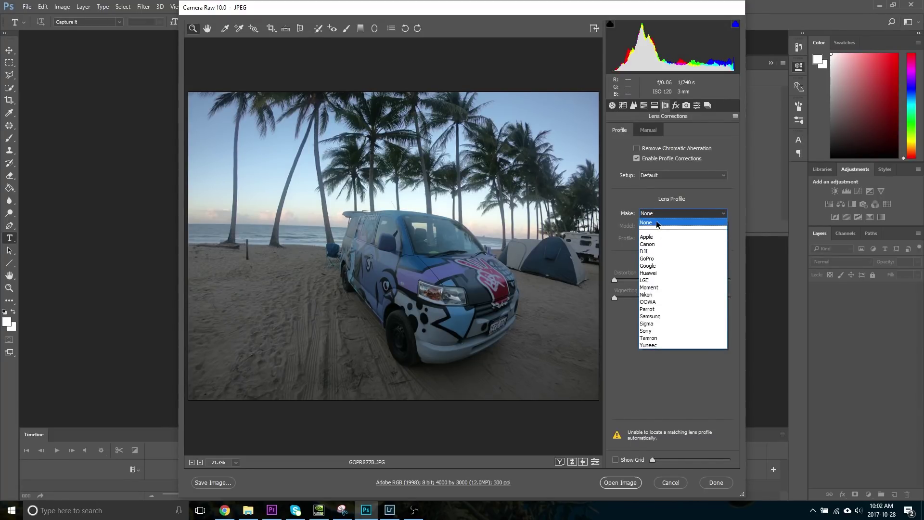
pyautogui.click(655, 258)
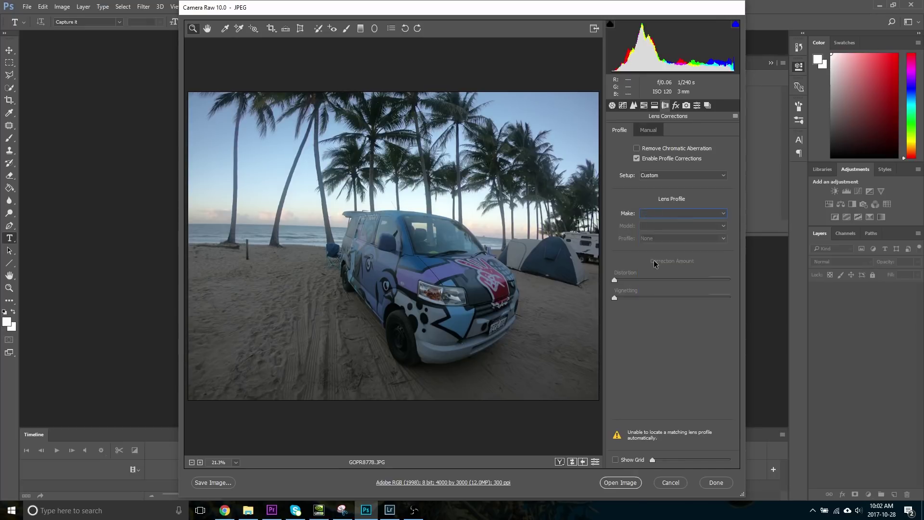
pyautogui.click(657, 226)
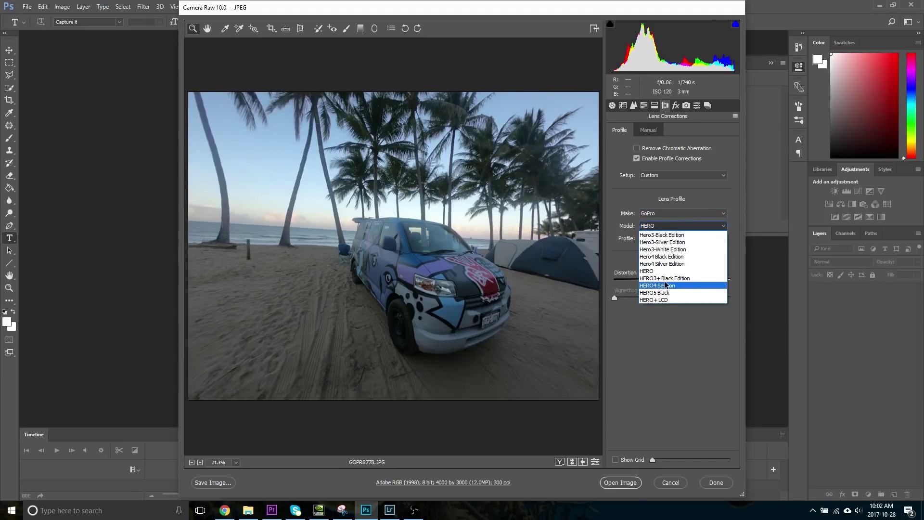
pyautogui.click(659, 292)
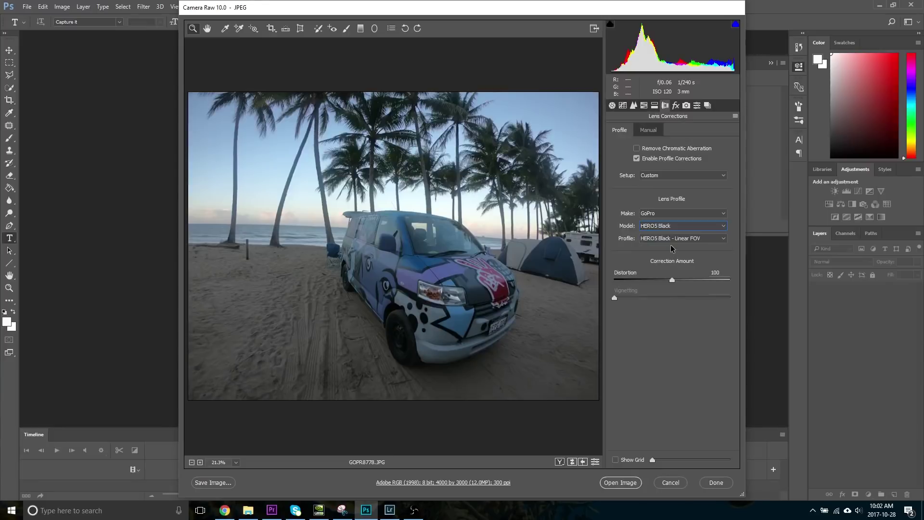
pyautogui.click(674, 238)
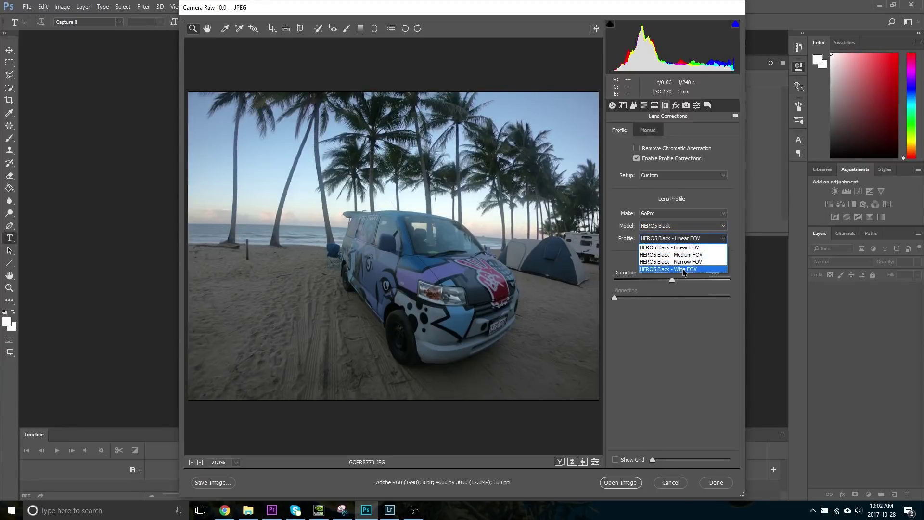
pyautogui.click(683, 270)
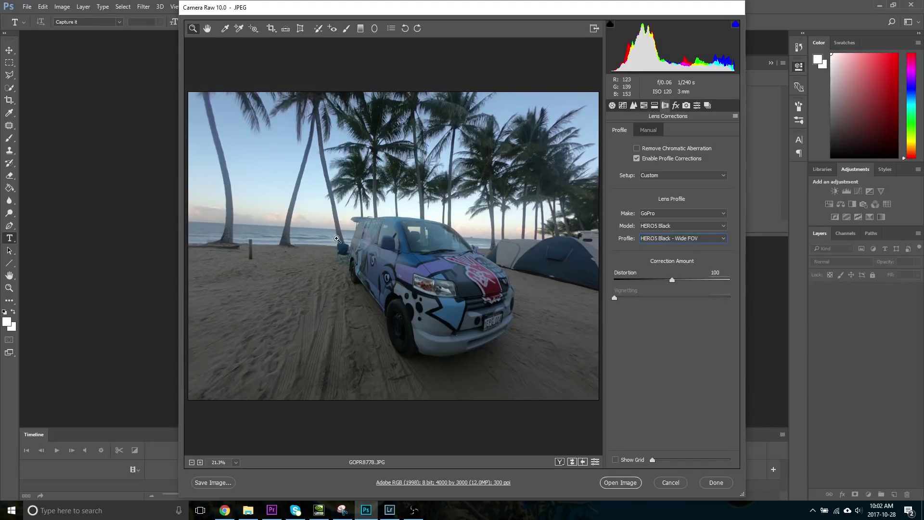
pyautogui.click(636, 158)
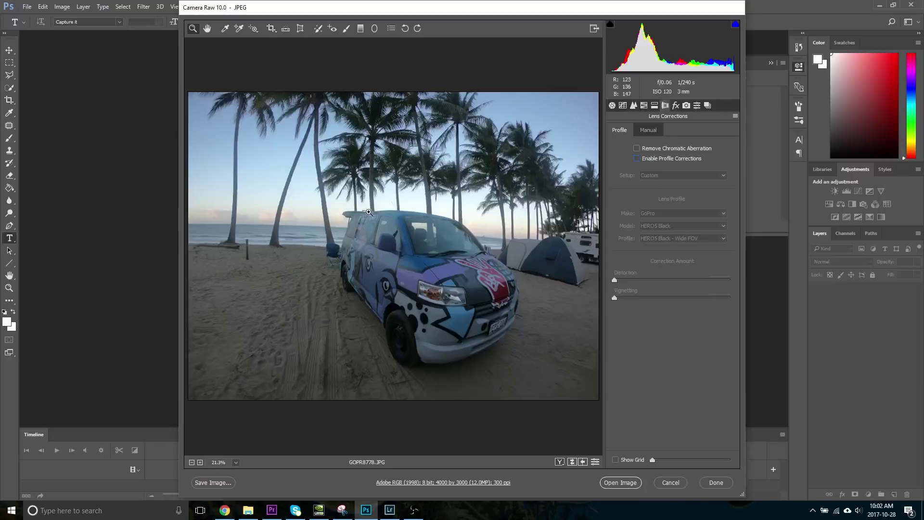
pyautogui.click(641, 157)
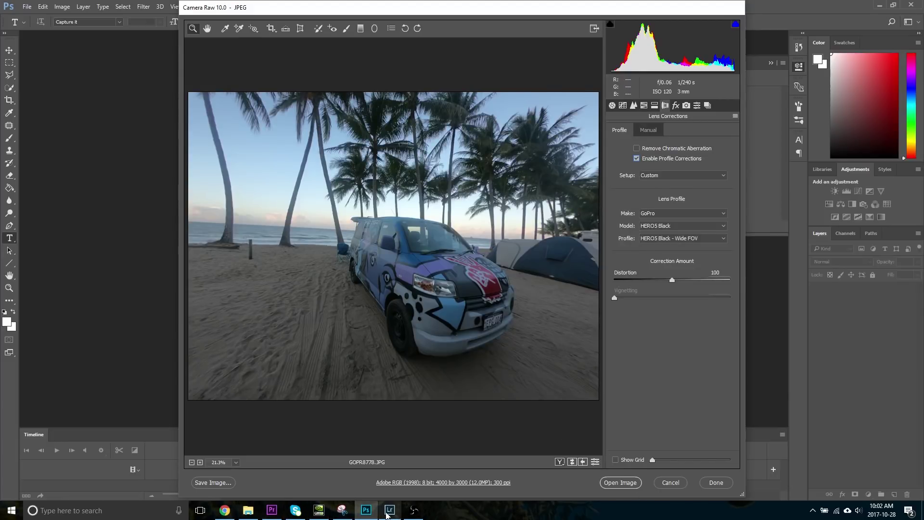
# Switch to Lightroom Classic and bring the Lens Corrections panel into view
pyautogui.click(390, 510)
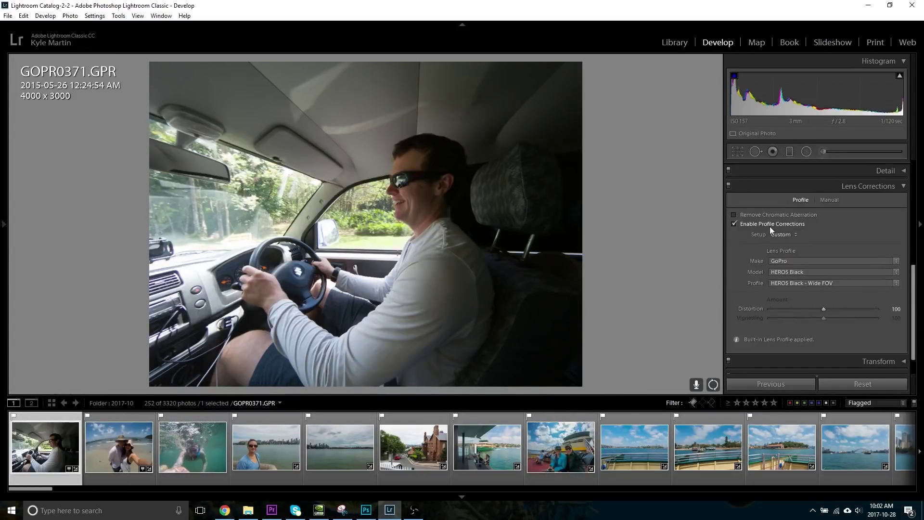
pyautogui.click(887, 187)
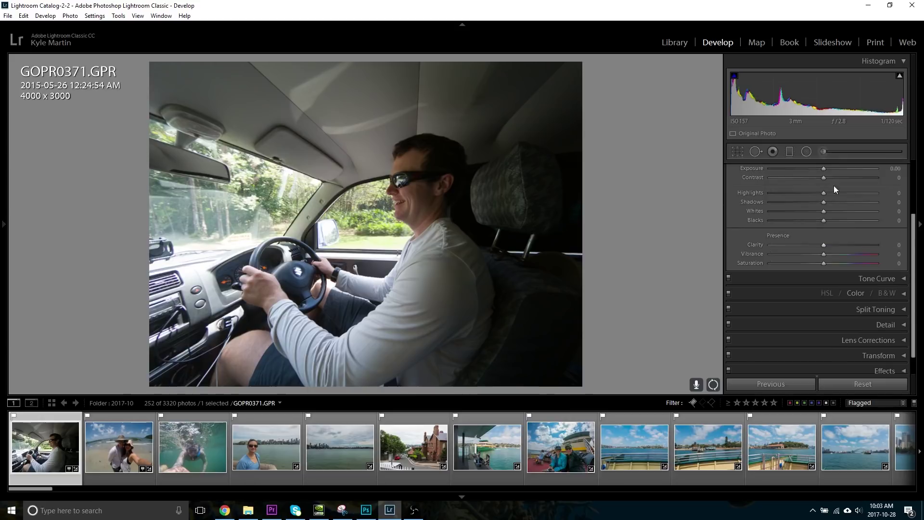
pyautogui.scroll(3, 859, 200)
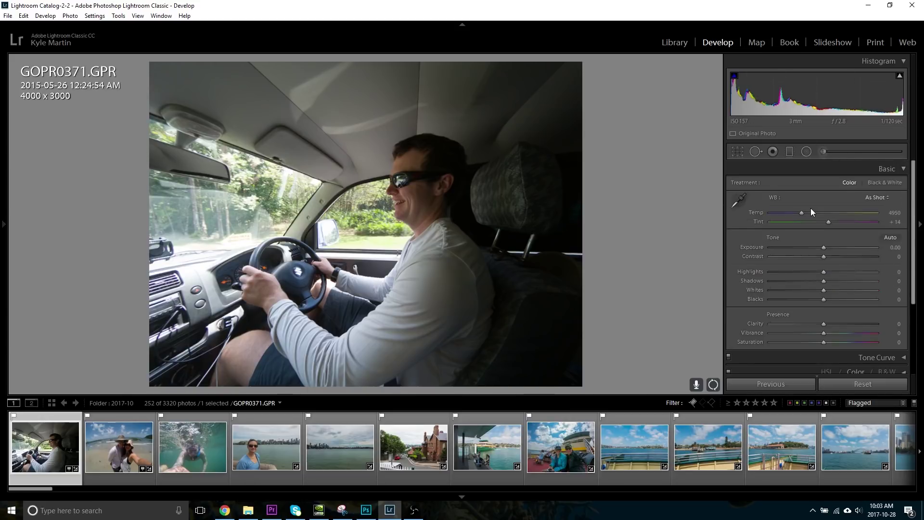
pyautogui.scroll(-3, 871, 200)
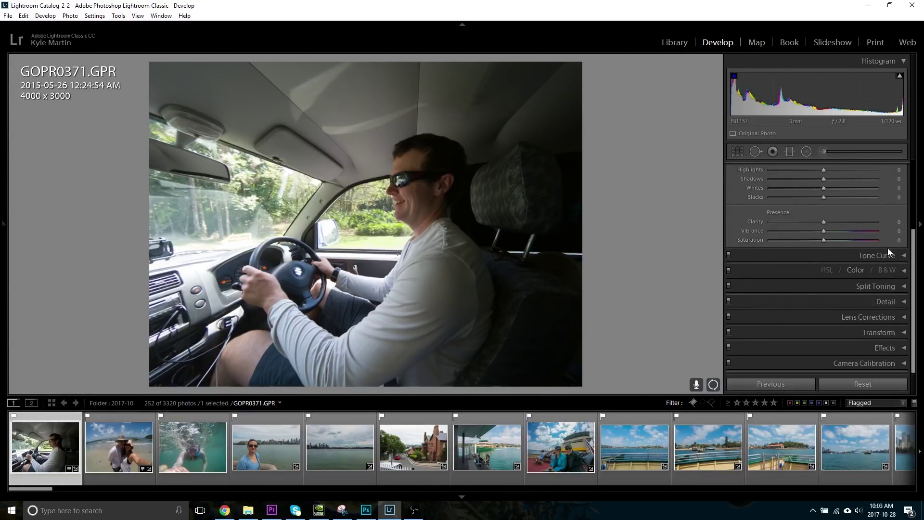
pyautogui.click(890, 321)
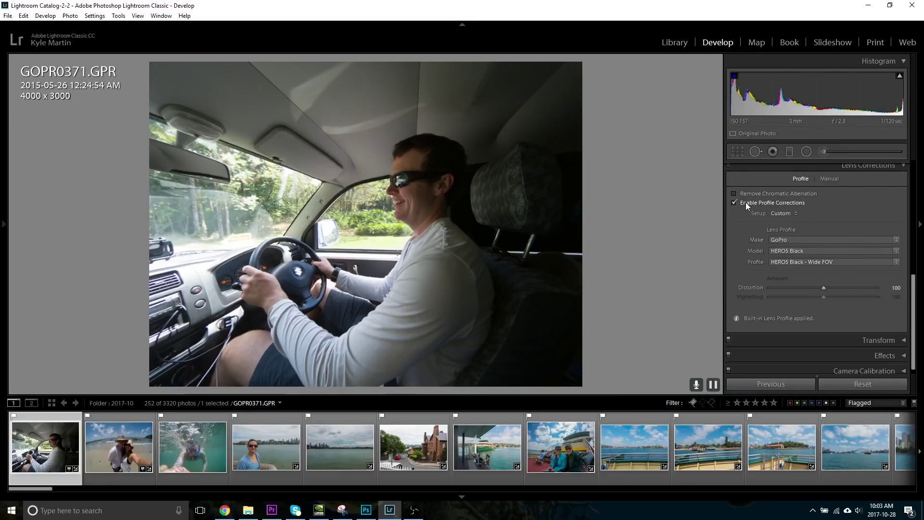
# Toggle Enable Profile Corrections off and on to compare, leaving it enabled
pyautogui.click(746, 202)
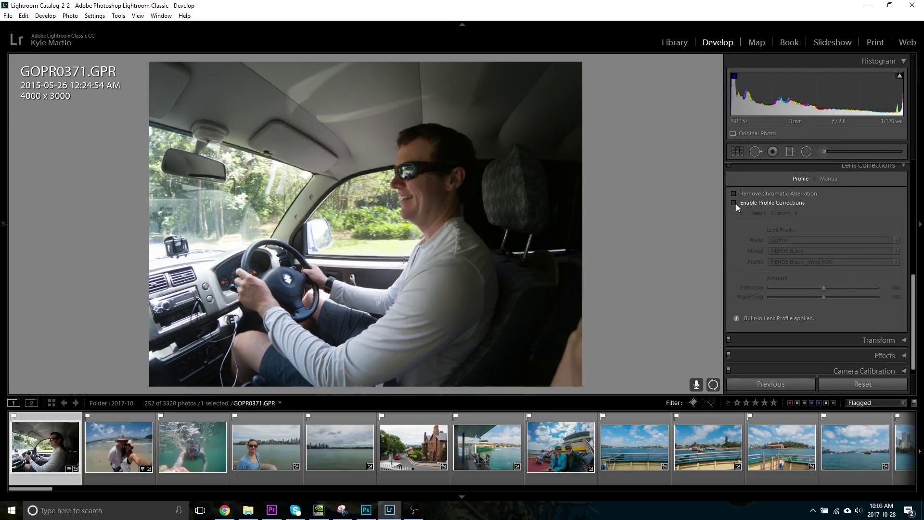
pyautogui.click(734, 202)
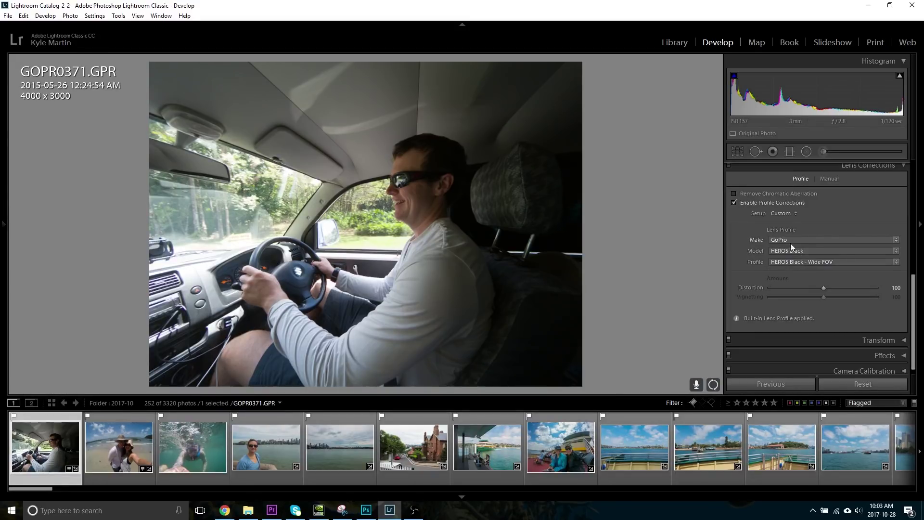
pyautogui.click(733, 203)
pyautogui.click(734, 202)
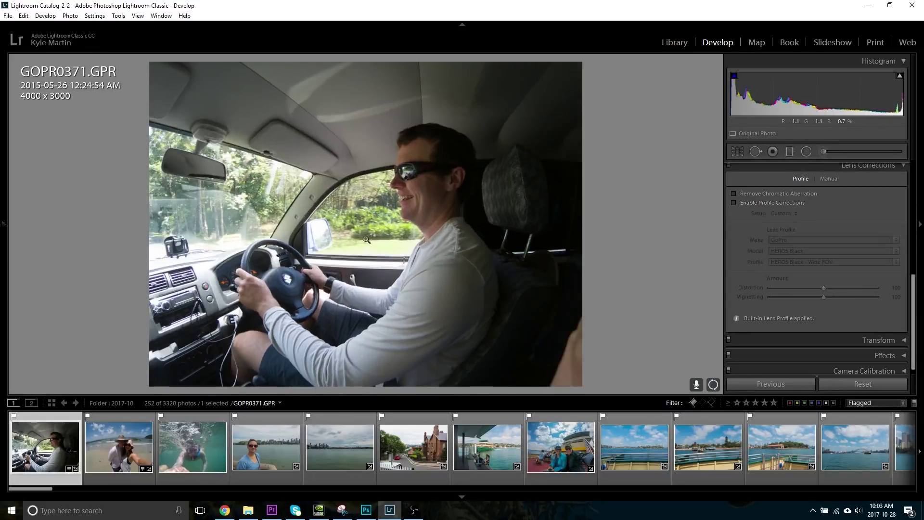
pyautogui.click(734, 203)
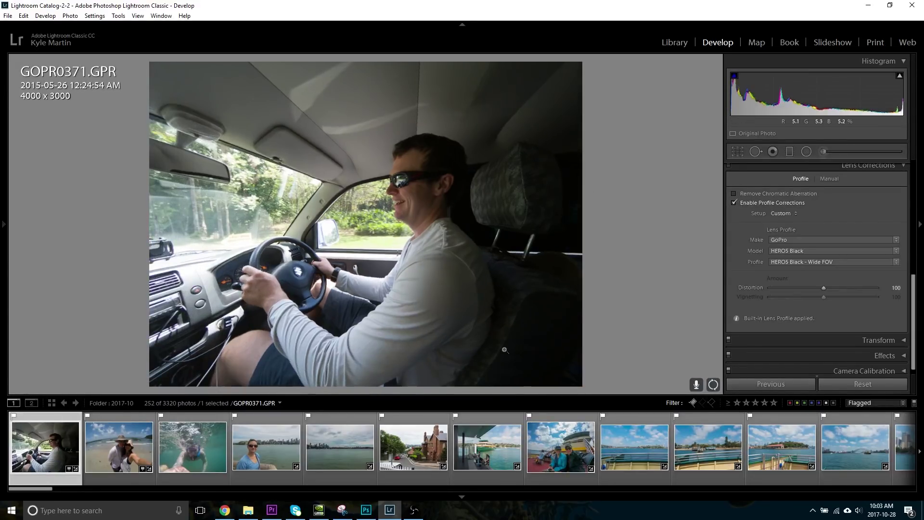
# Select GOPR0379.GPR in the filmstrip and enable its GoPro profile correction
pyautogui.click(114, 462)
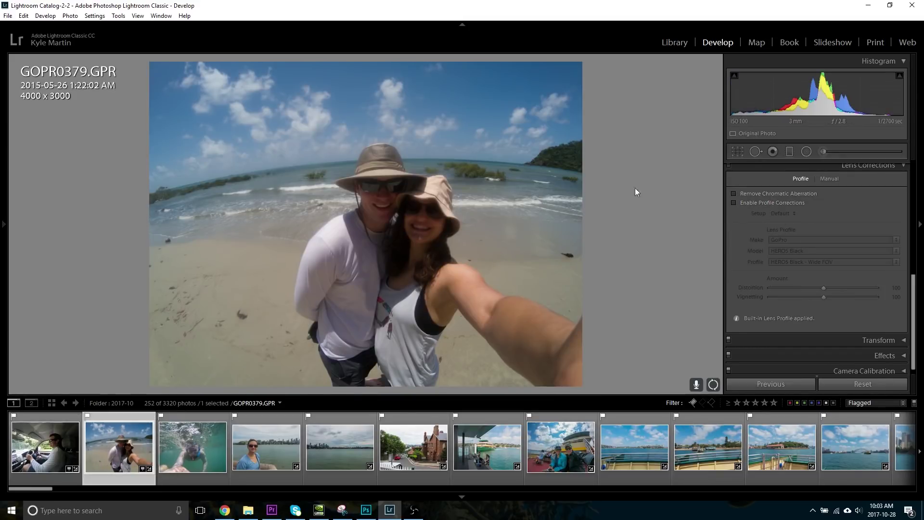
pyautogui.click(733, 202)
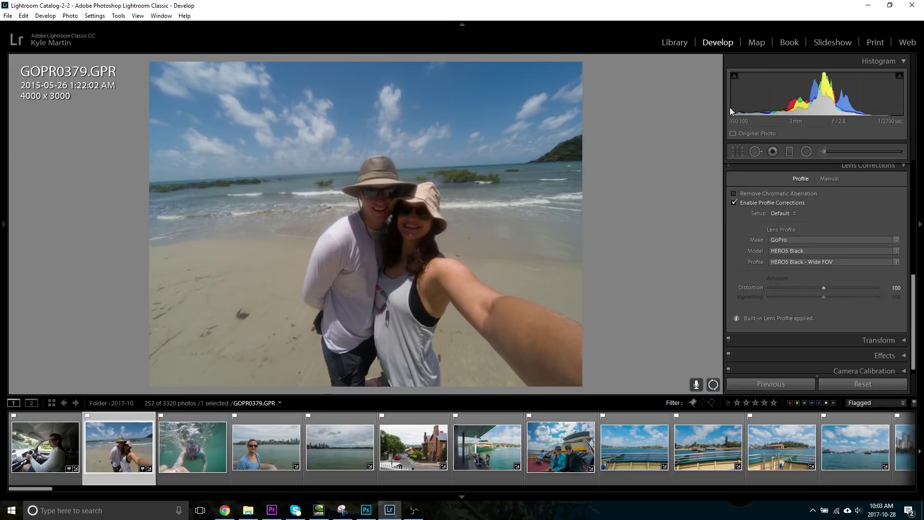
# Crop GOPR0379.GPR to 3028 x 2271 from the top-right corner and bottom edge
pyautogui.click(736, 153)
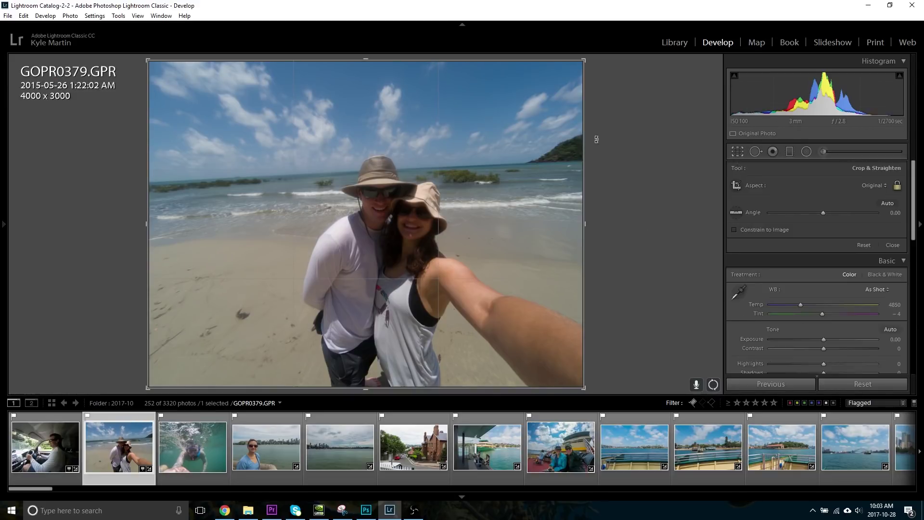
pyautogui.moveTo(576, 65); pyautogui.dragTo(572, 82)
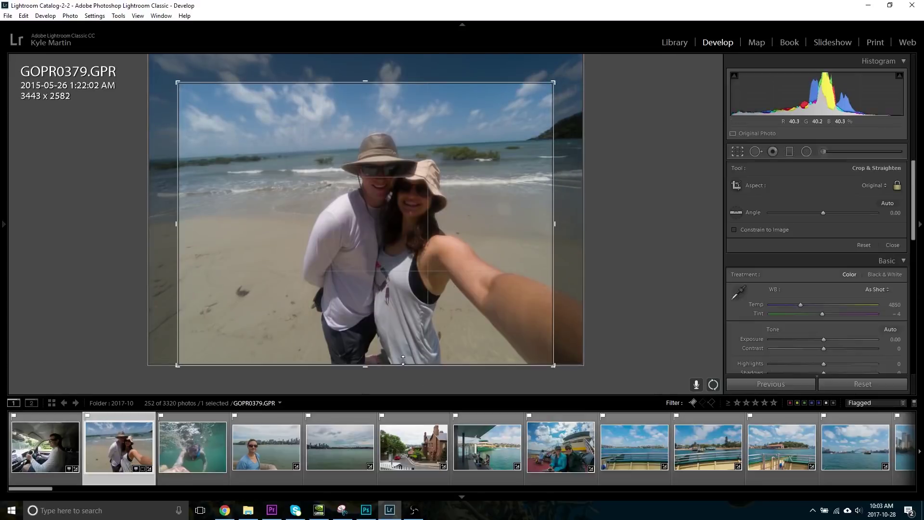
pyautogui.moveTo(403, 371); pyautogui.dragTo(403, 343)
pyautogui.press('Return')
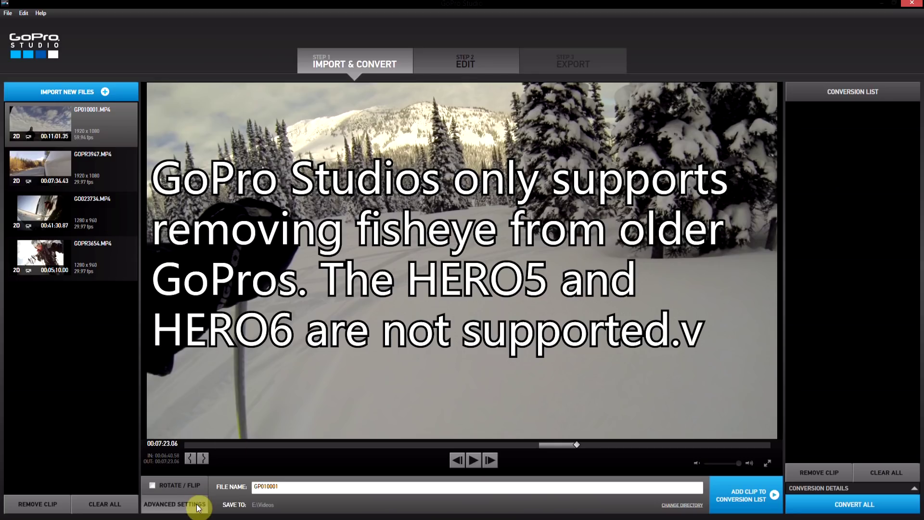
# Check the advanced conversion settings, then add GP010001 to the conversion list
pyautogui.click(192, 503)
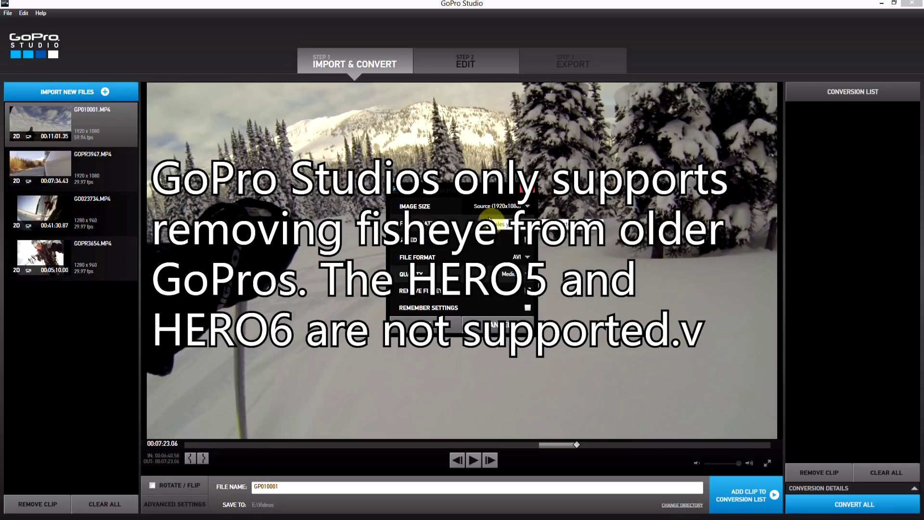
pyautogui.click(364, 313)
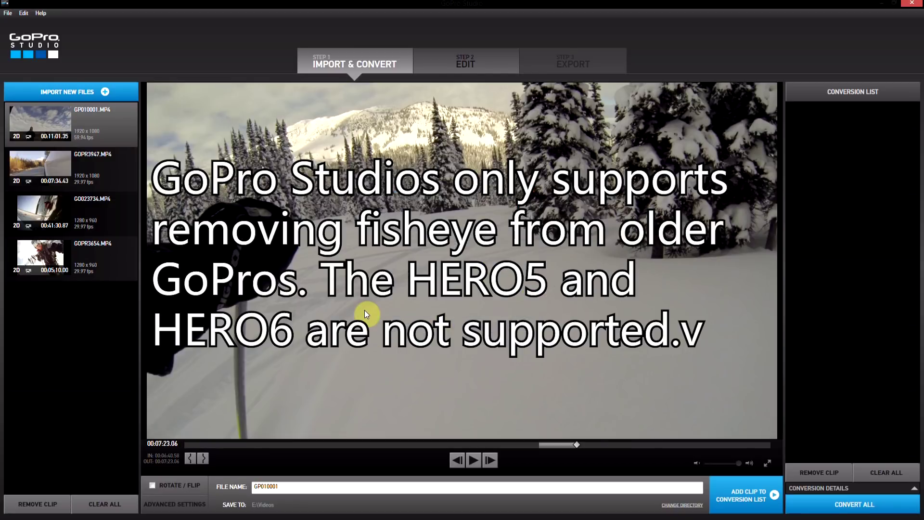
pyautogui.click(743, 495)
pyautogui.click(174, 504)
pyautogui.click(743, 495)
# Add clips GOPR3947, GO023734 and GOPR3654 to the conversion list
pyautogui.click(60, 169)
pyautogui.click(744, 496)
pyautogui.click(161, 503)
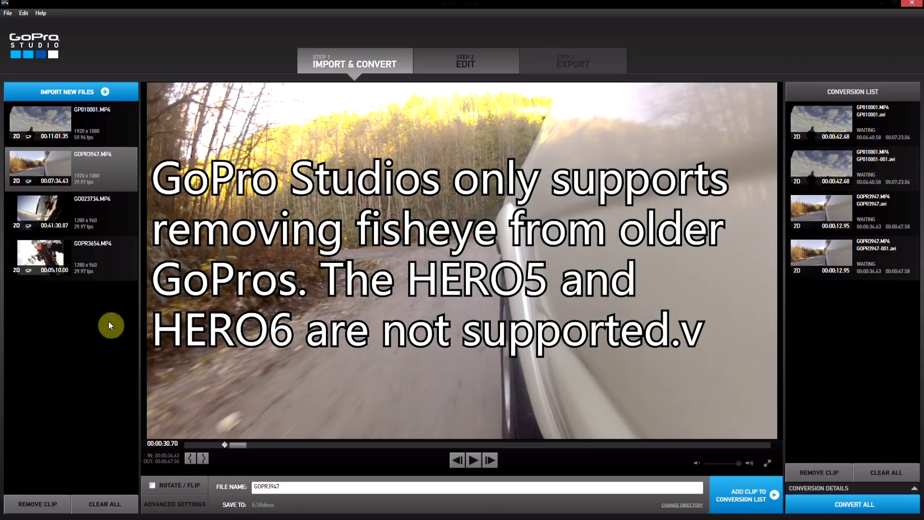
pyautogui.click(72, 212)
pyautogui.click(202, 492)
pyautogui.click(62, 257)
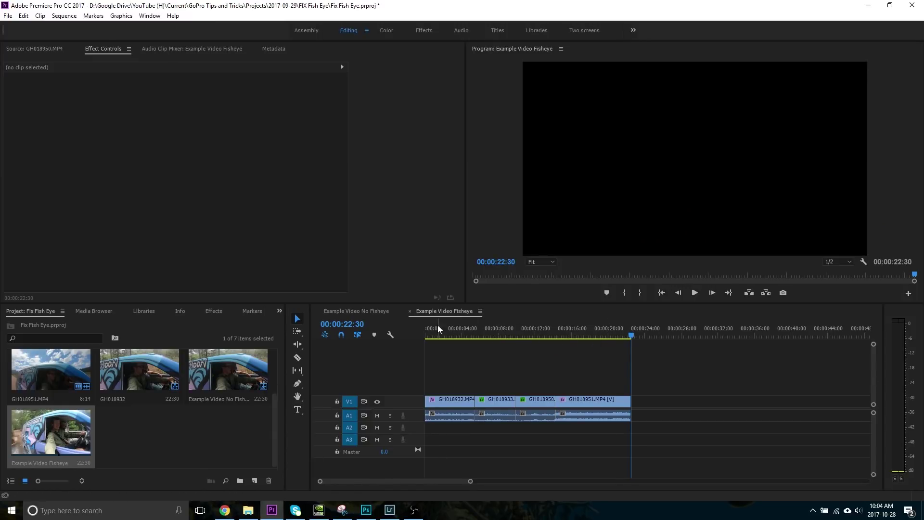
# Rewind the Example Video Fisheye sequence to 00:00 and play it to view the fisheye
pyautogui.moveTo(447, 327); pyautogui.dragTo(425, 332)
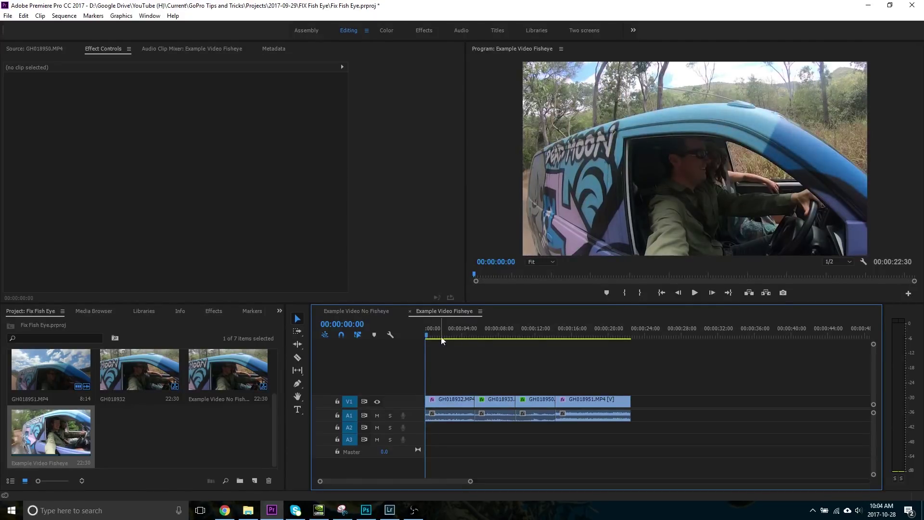
pyautogui.press('space')
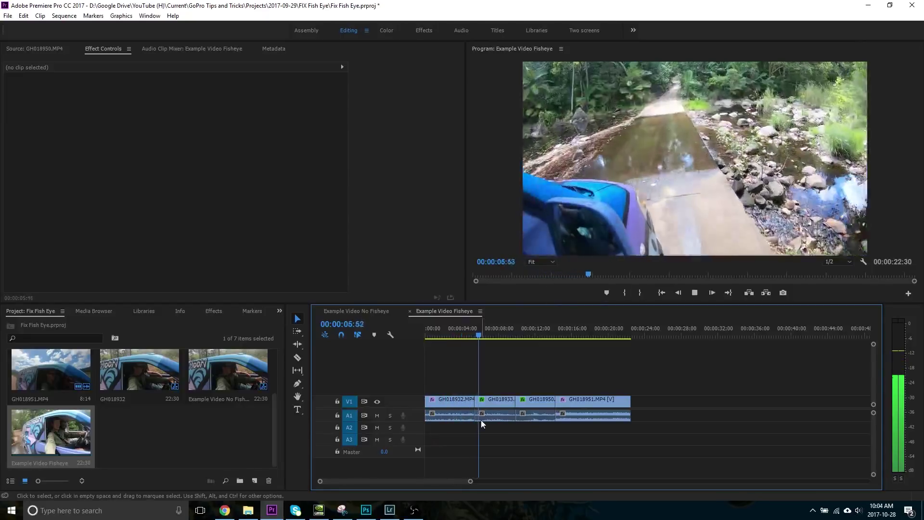
pyautogui.press('space')
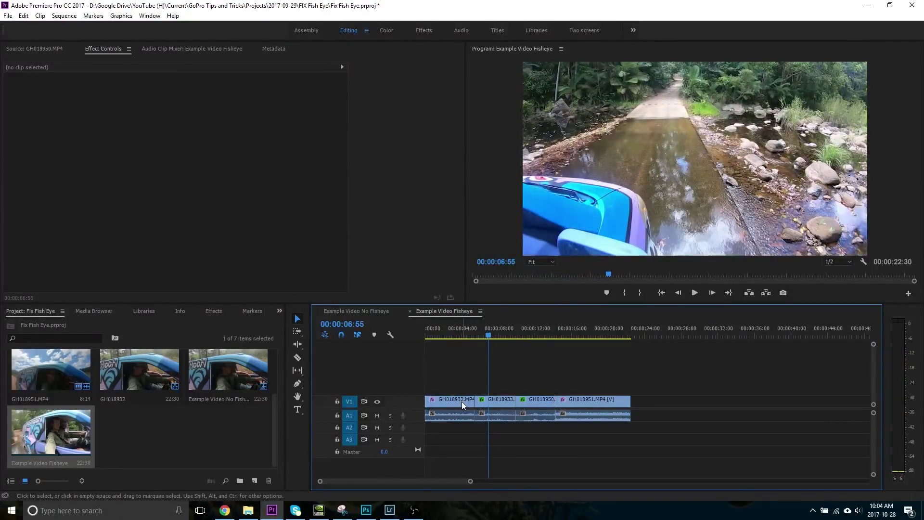
# In the Effects workspace, search 'GoPro' and select the Hero 4 Session 1080 - Wide preset
pyautogui.click(424, 31)
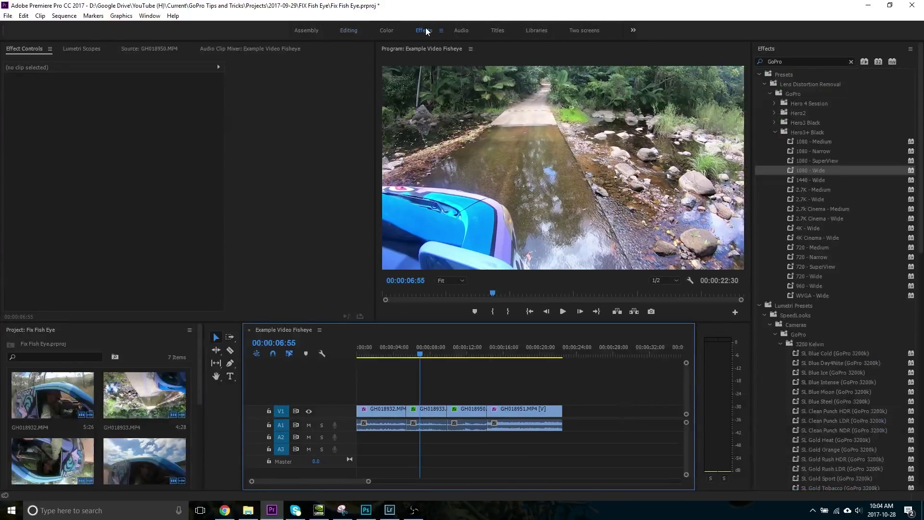
pyautogui.click(806, 60)
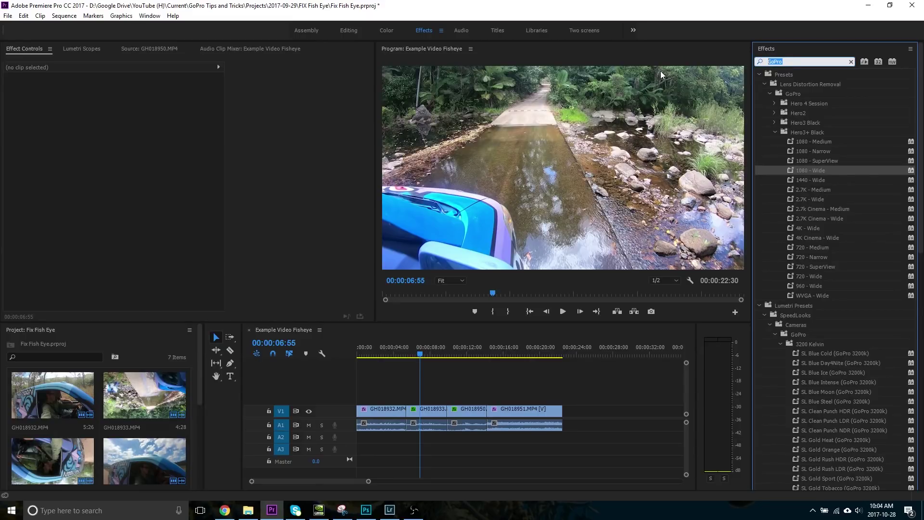
pyautogui.write('GoPro')
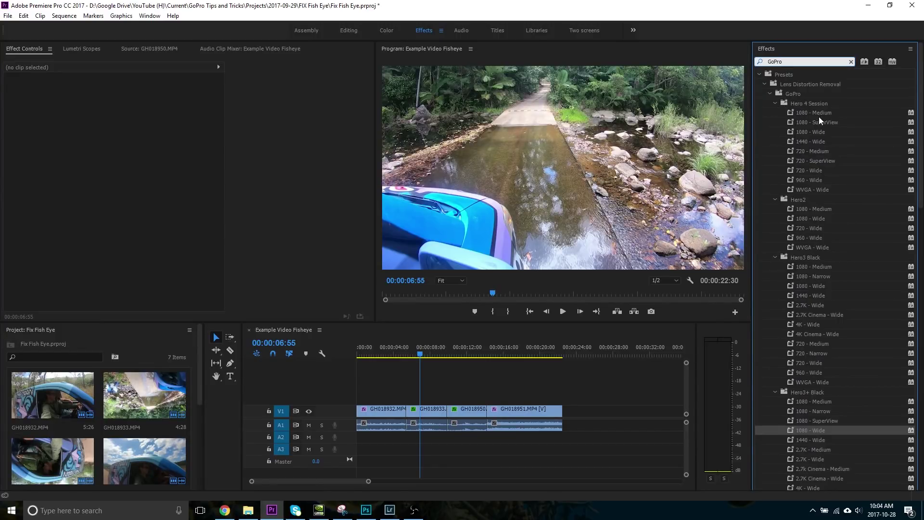
pyautogui.click(821, 134)
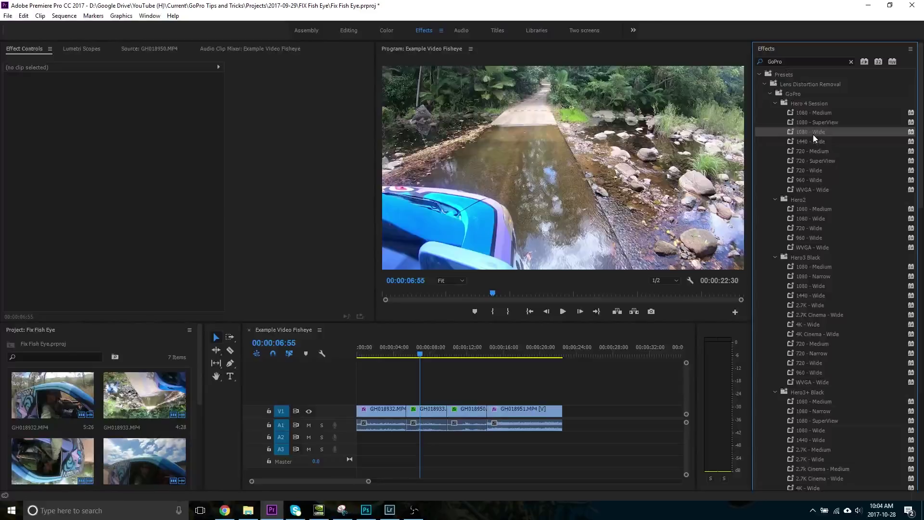
# Apply the 1080 - Wide preset to clips GH018932, GH018933, GH018950, check GH018951, then replay
pyautogui.moveTo(813, 134); pyautogui.dragTo(387, 410)
pyautogui.moveTo(550, 367); pyautogui.dragTo(428, 411)
pyautogui.moveTo(681, 265); pyautogui.dragTo(472, 420)
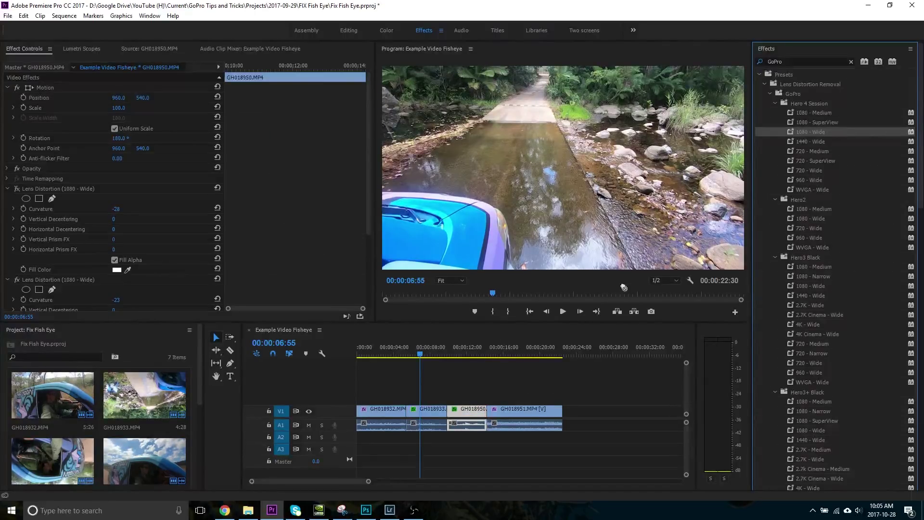
pyautogui.click(533, 412)
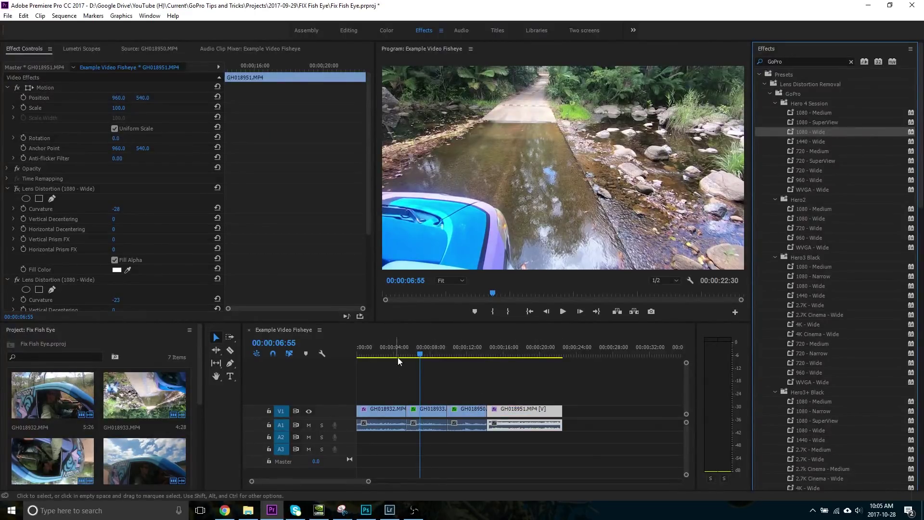
pyautogui.moveTo(404, 351); pyautogui.dragTo(309, 355)
pyautogui.press('space')
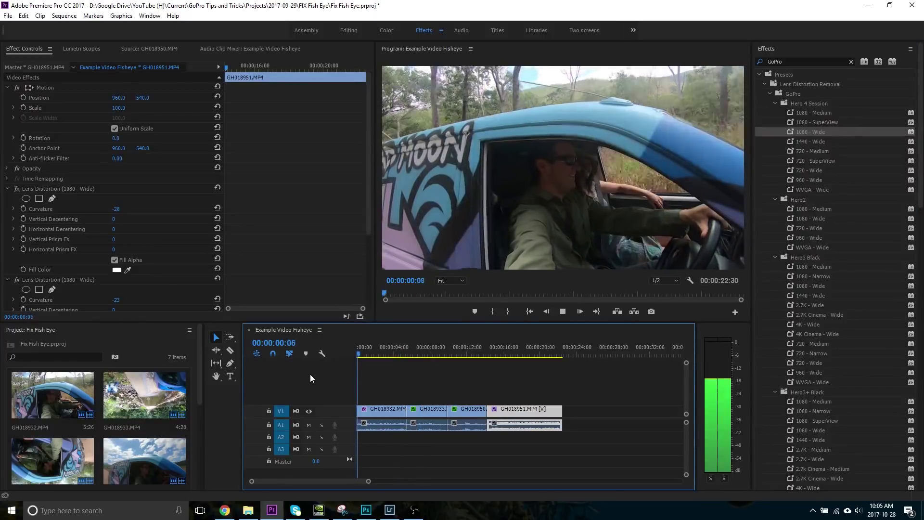